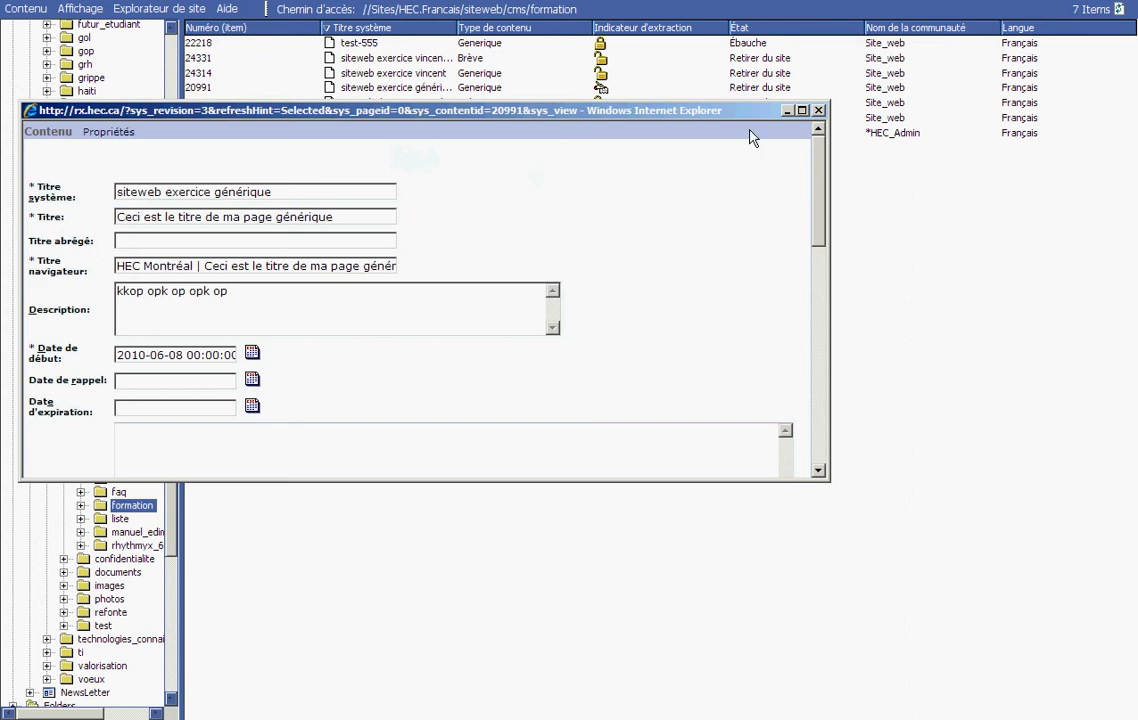
# Step: Insert a bookmark named "paragraphe" at the start of the "Paragraphe en bas" heading in the body text
pyautogui.click(802, 110)
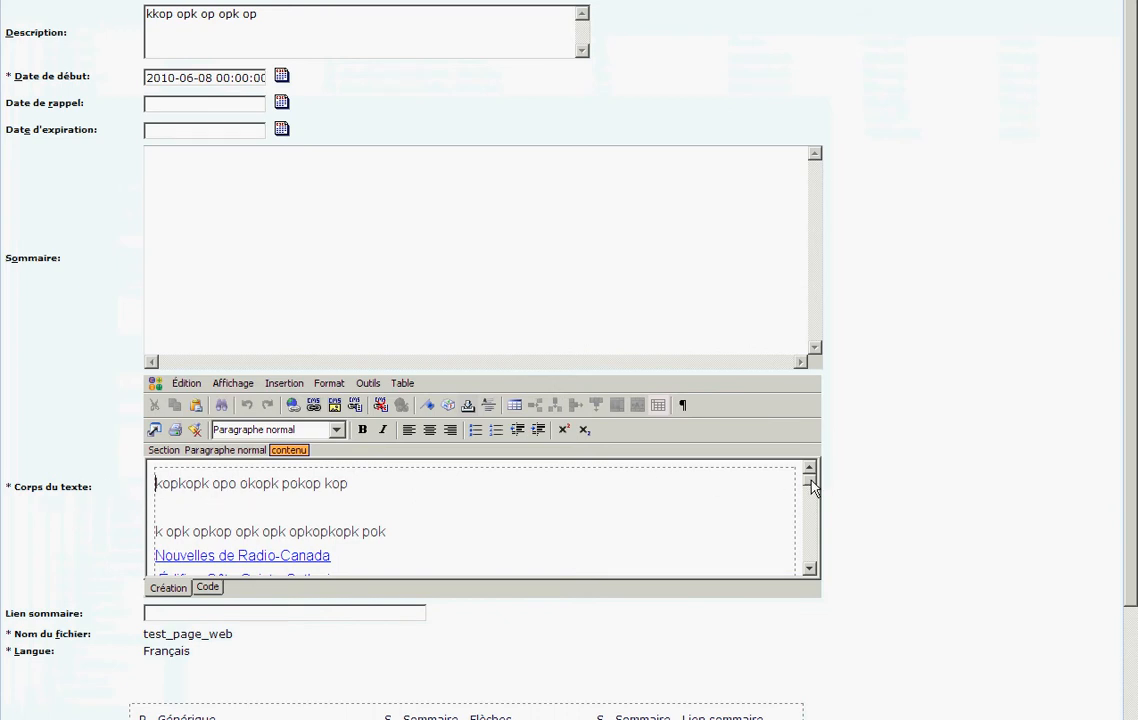
pyautogui.moveTo(812, 487); pyautogui.dragTo(813, 540)
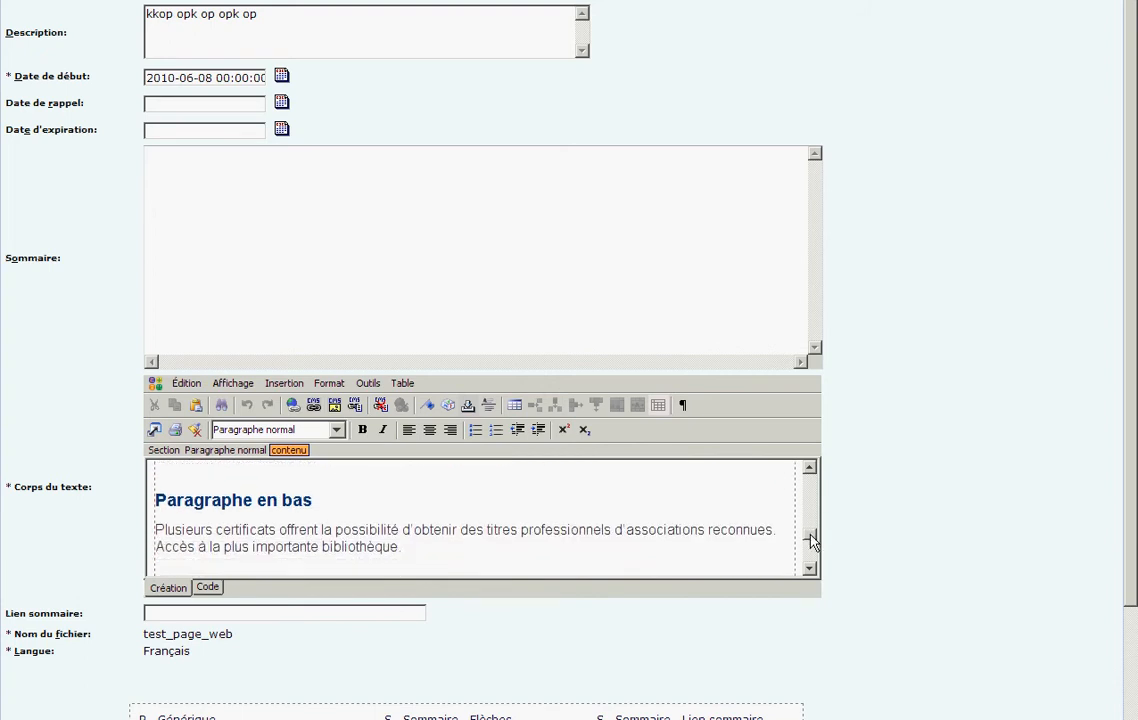
pyautogui.click(163, 500)
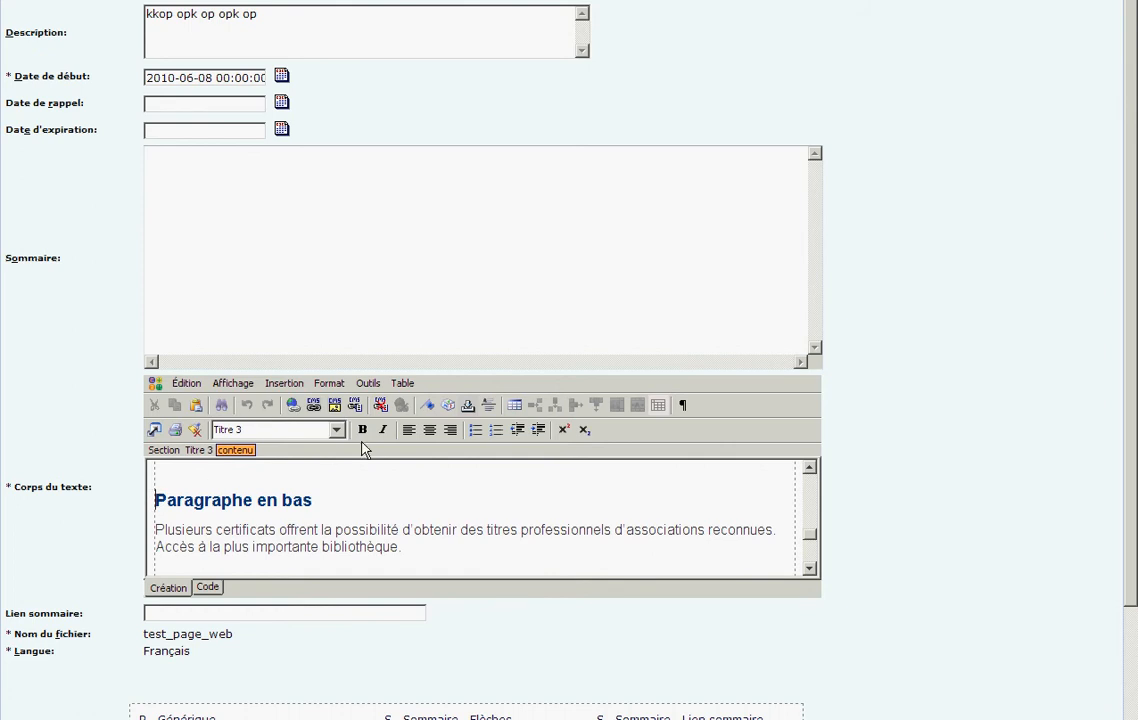
pyautogui.click(427, 405)
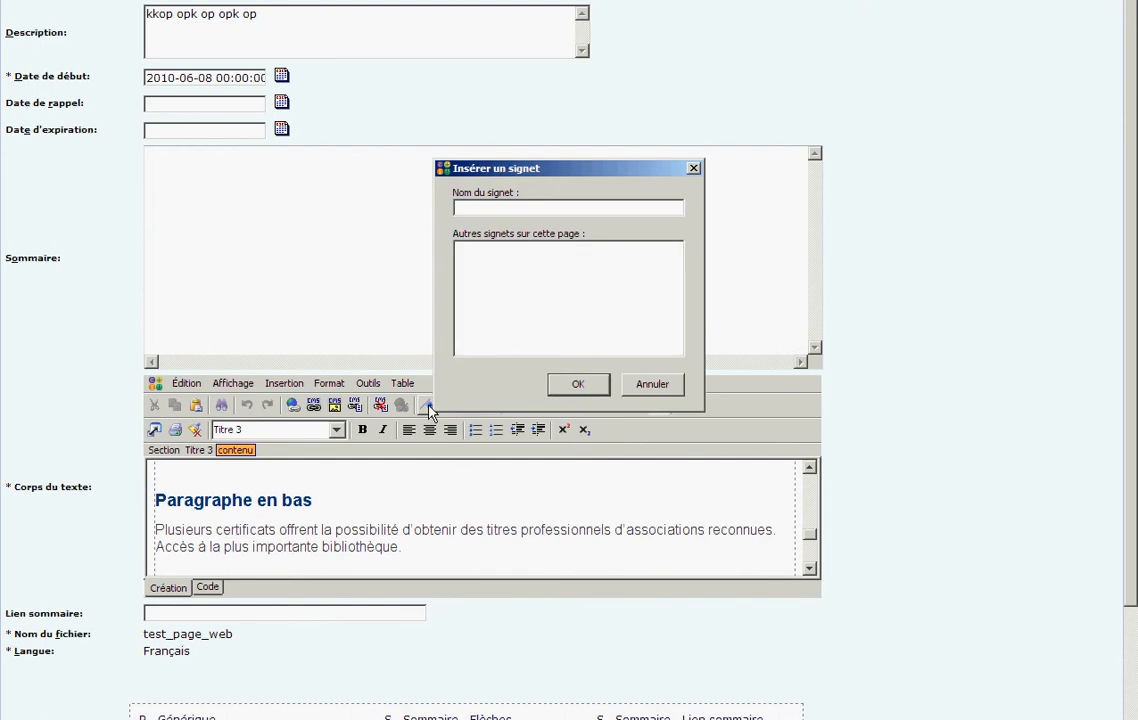
pyautogui.write('paragraphe')
pyautogui.click(590, 390)
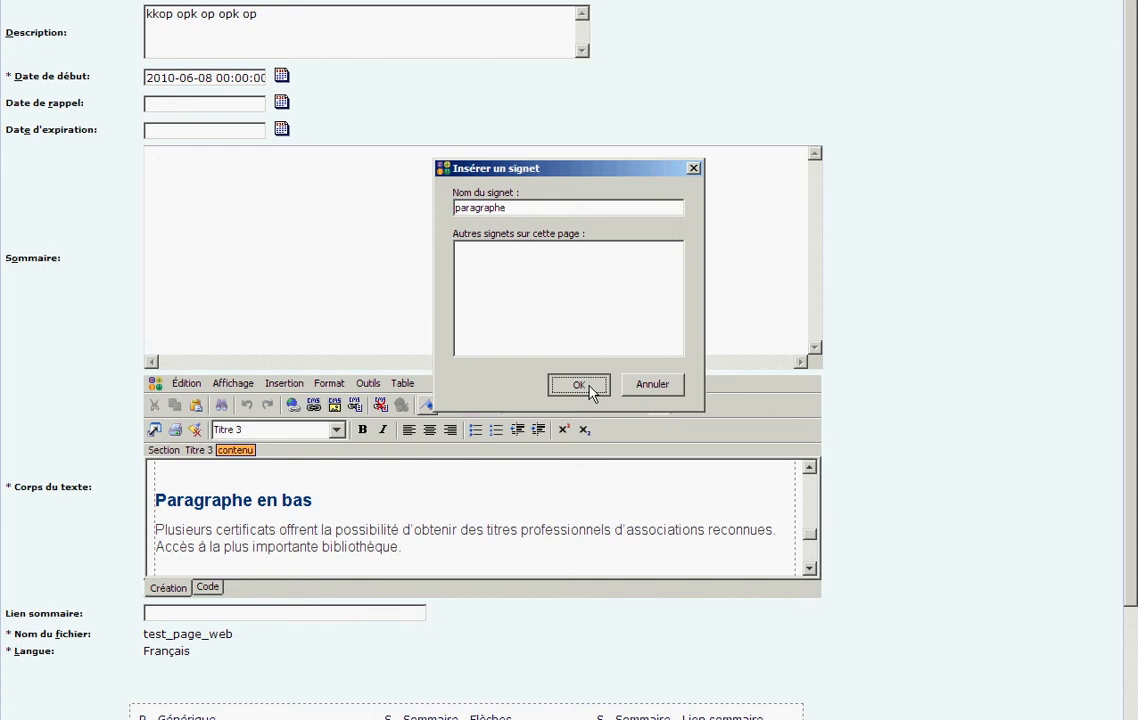
pyautogui.click(258, 499)
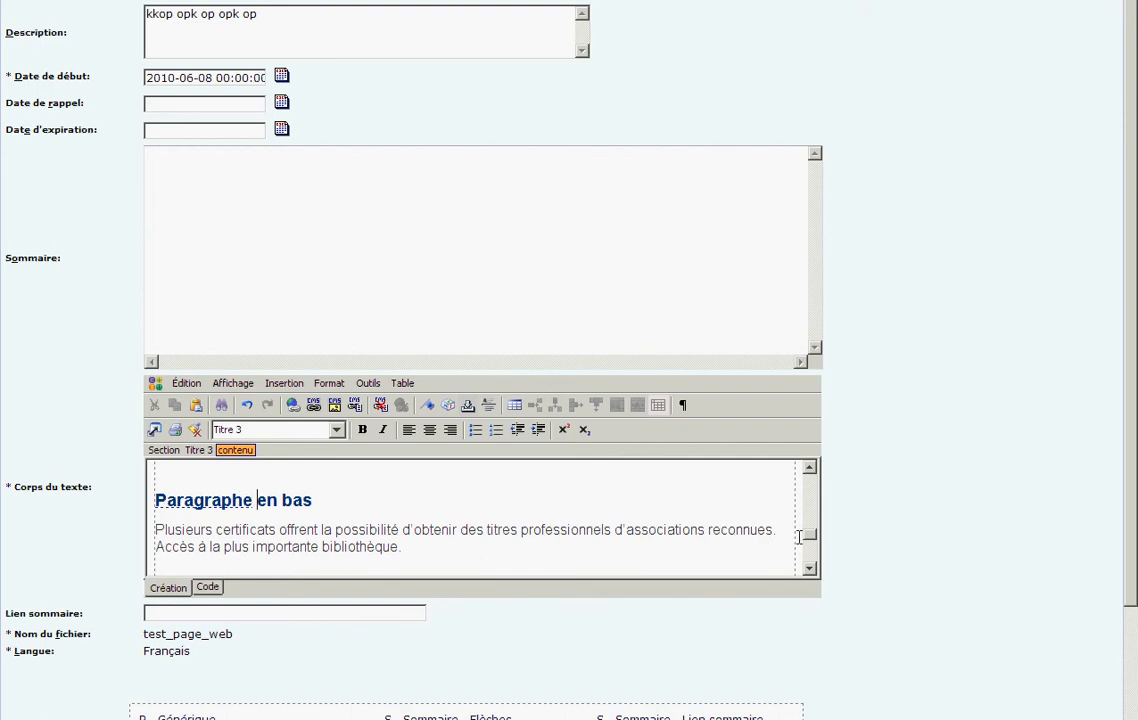
# Step: Add a new line reading "Paragraphe en bas" below the first line of the body text
pyautogui.moveTo(811, 540); pyautogui.dragTo(811, 478)
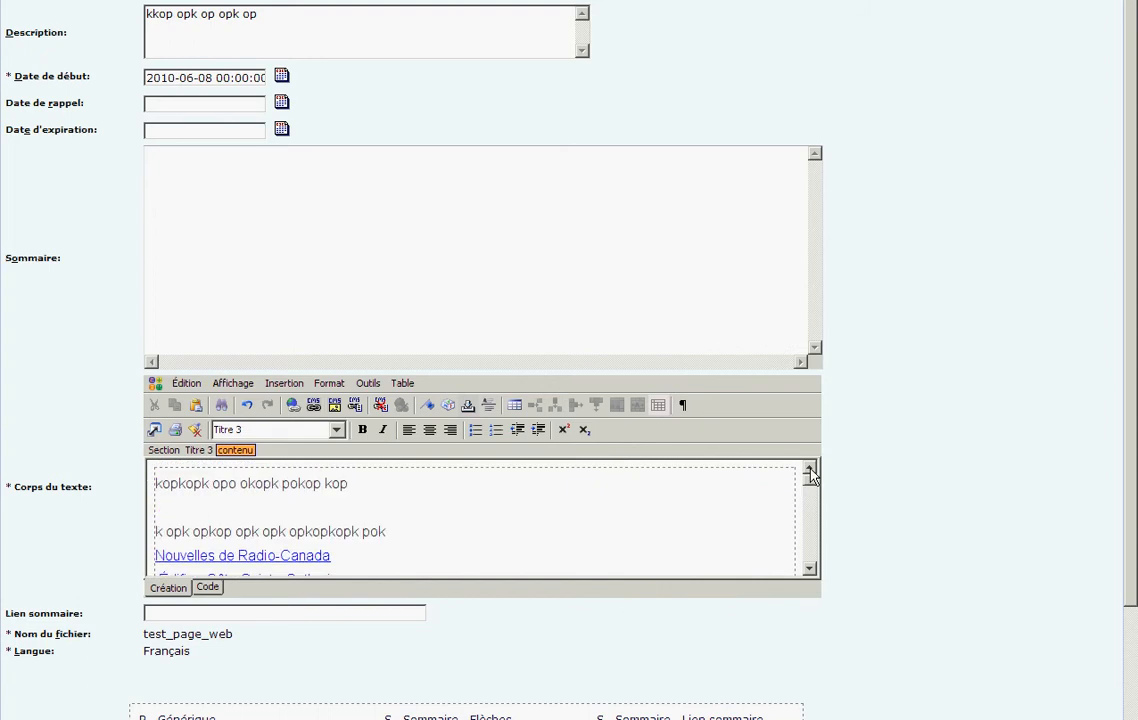
pyautogui.click(401, 513)
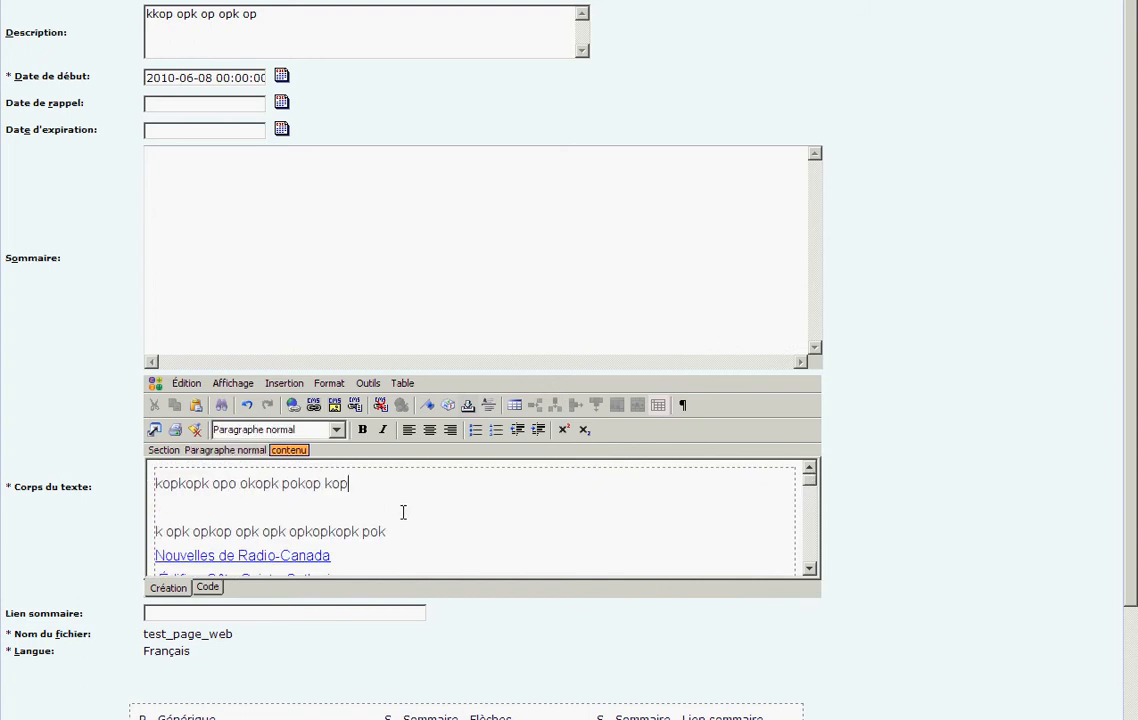
pyautogui.press('Return')
pyautogui.write('Para')
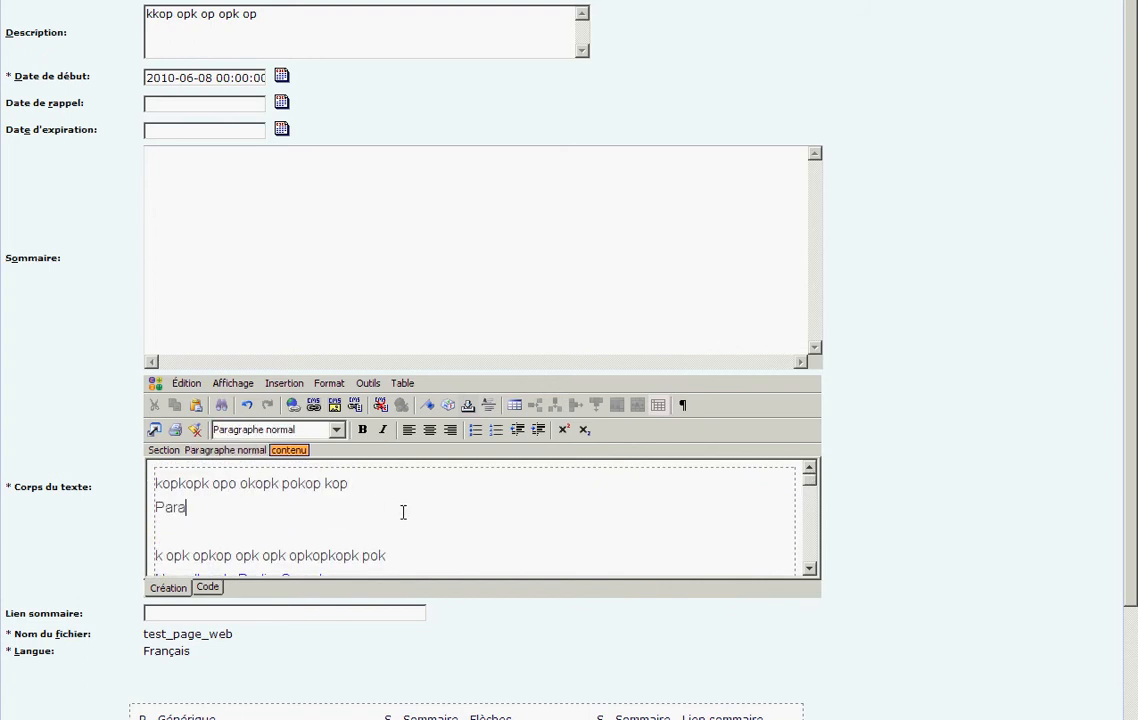
pyautogui.write('graphe en bas')
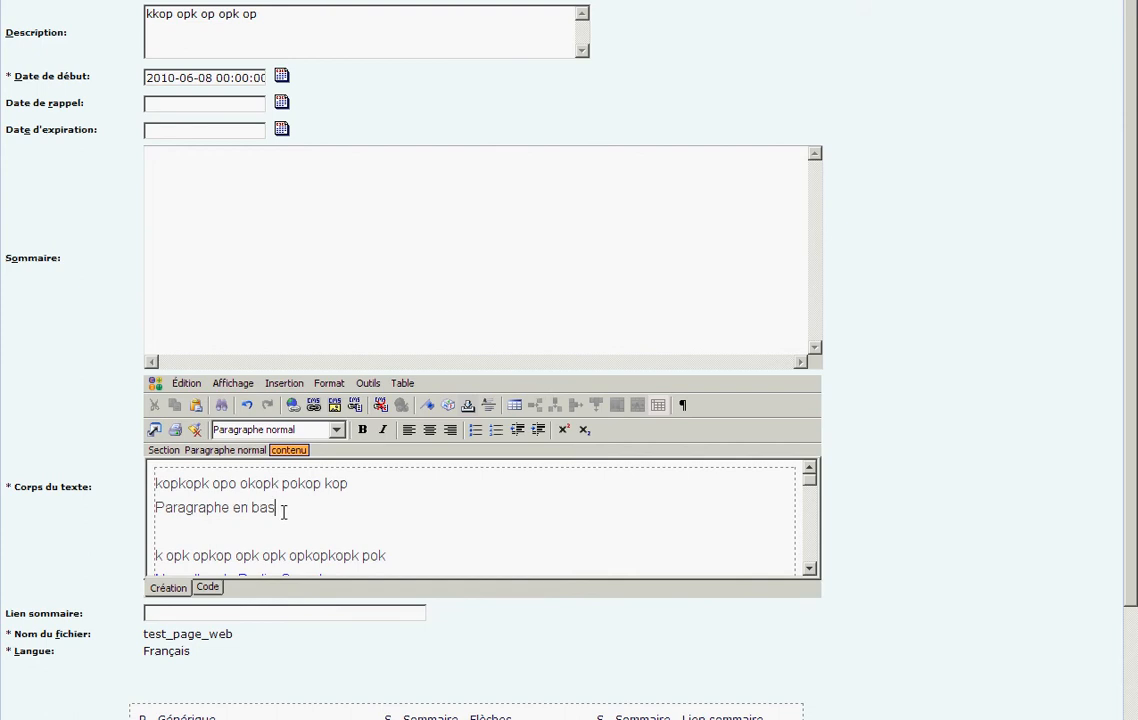
# Step: Link the new "Paragraphe en bas" line to the "paragraphe" bookmark in this document
pyautogui.moveTo(283, 507); pyautogui.dragTo(156, 501)
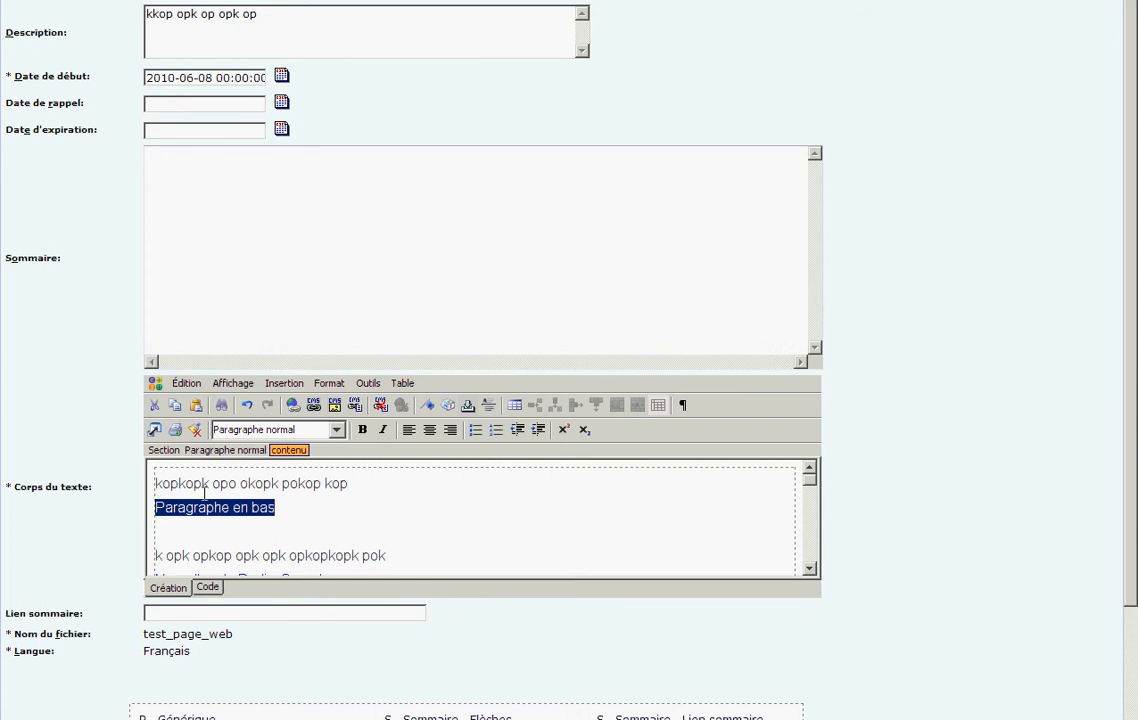
pyautogui.click(293, 405)
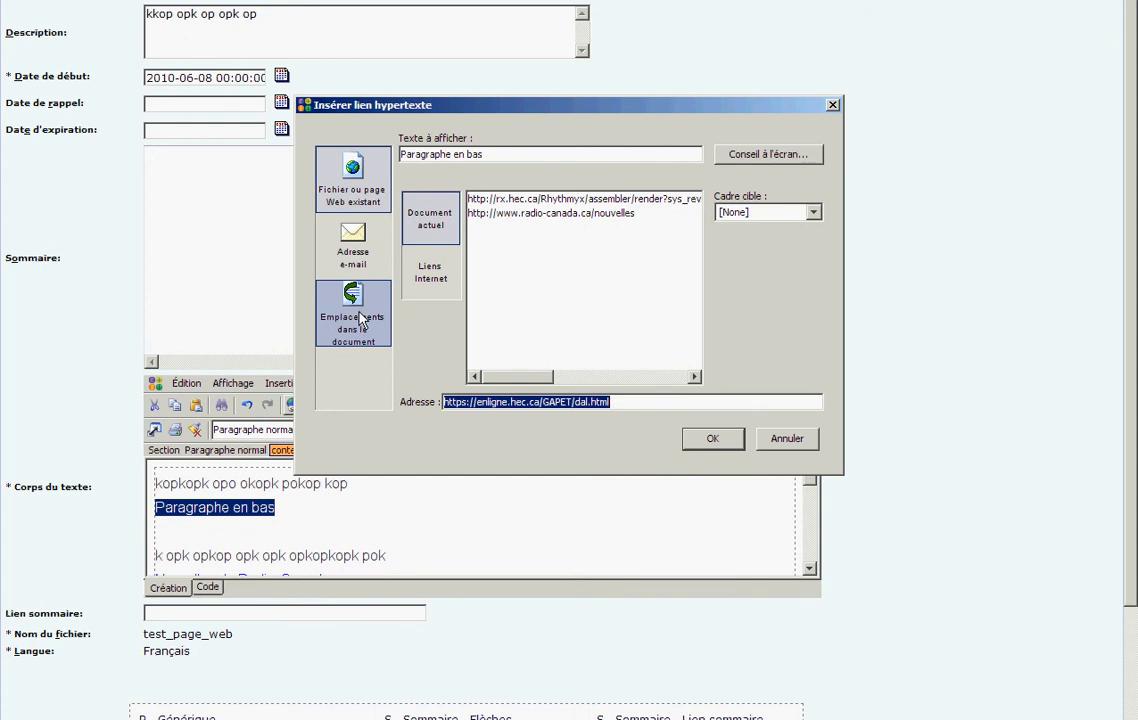
pyautogui.click(362, 320)
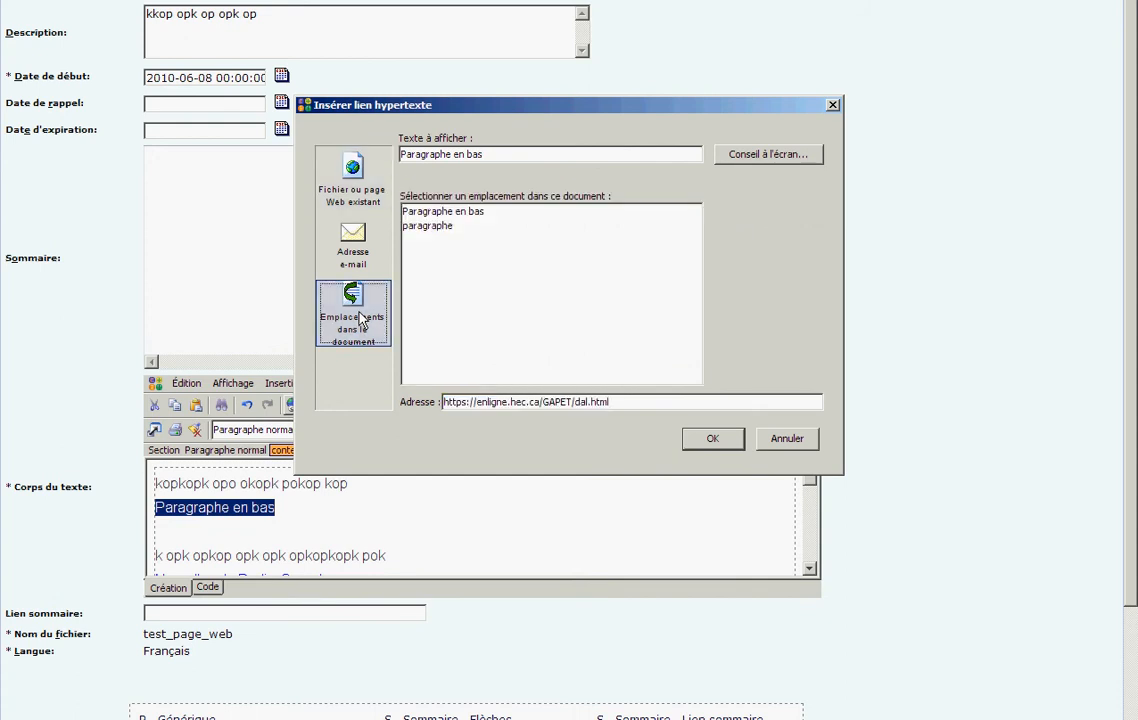
pyautogui.click(432, 229)
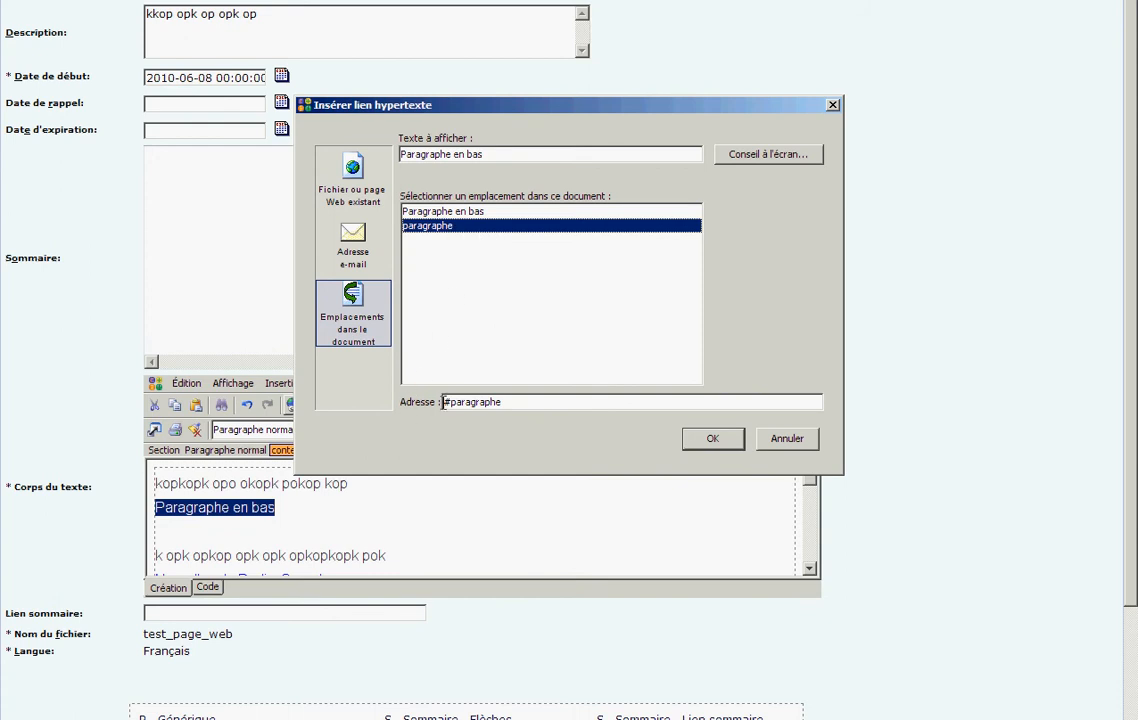
pyautogui.click(716, 439)
pyautogui.click(362, 510)
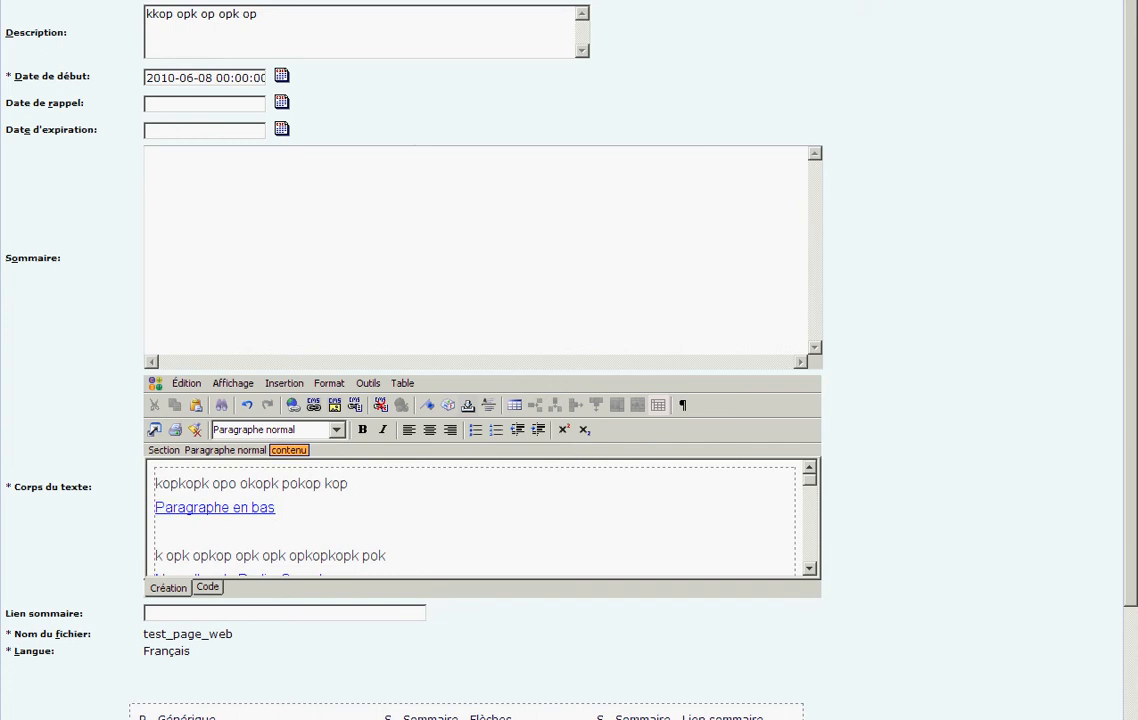
# Step: Save the updated page content and return to the list of items in the formation folder
pyautogui.scroll(-3, 1128, 437)
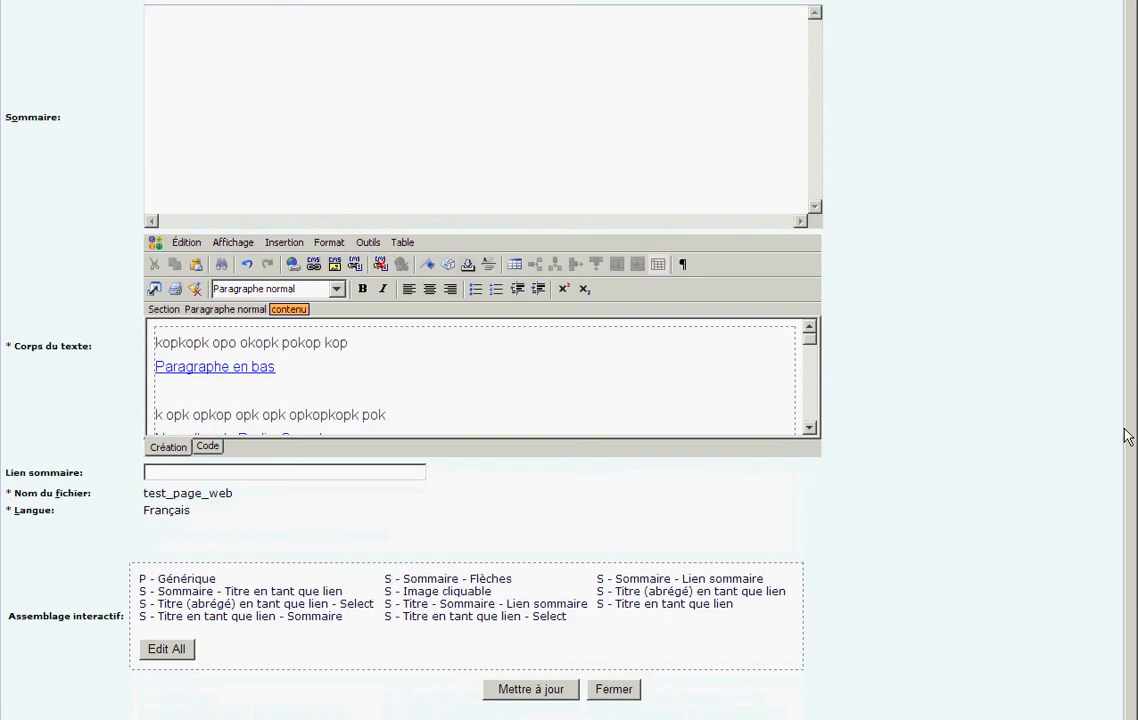
pyautogui.click(515, 692)
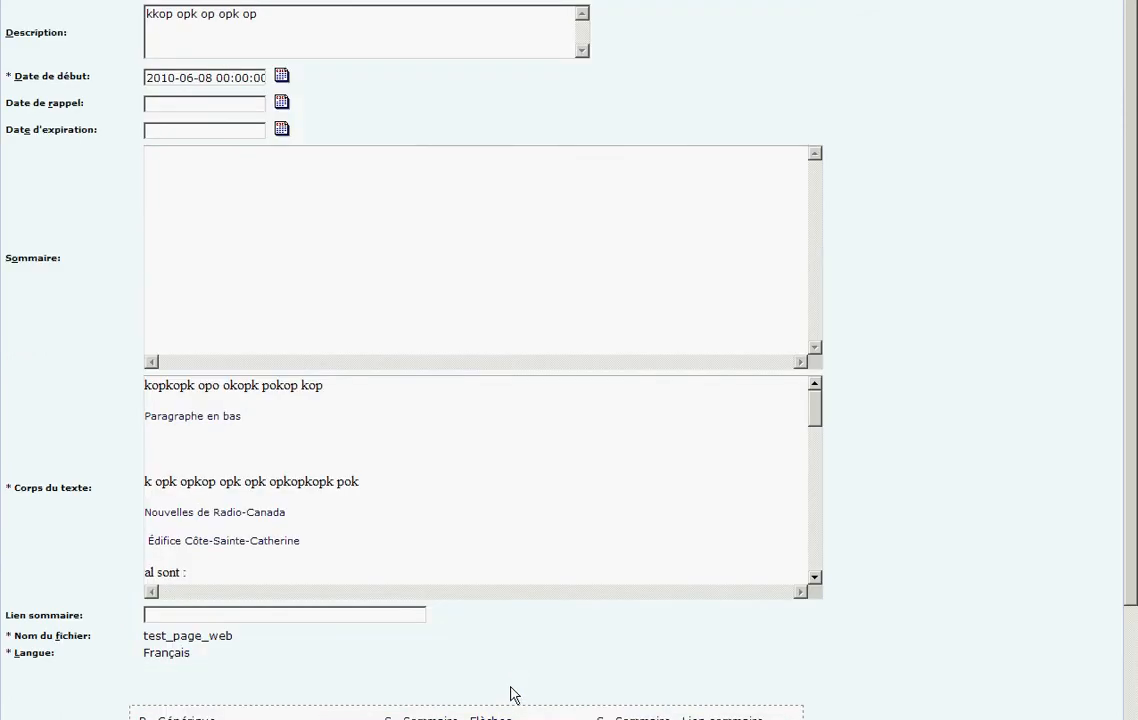
pyautogui.click(470, 90)
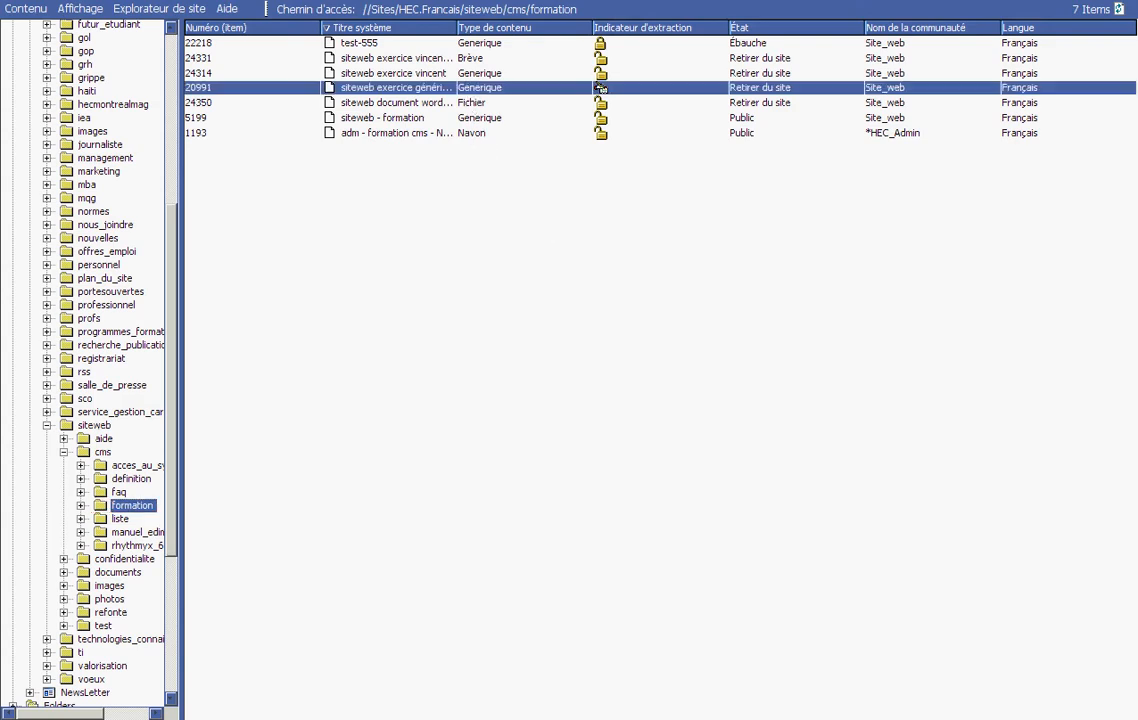
# Step: Preview the "siteweb exercice générique" page, test its "Paragraphe en bas" link, and close the preview
pyautogui.doubleClick(600, 88)
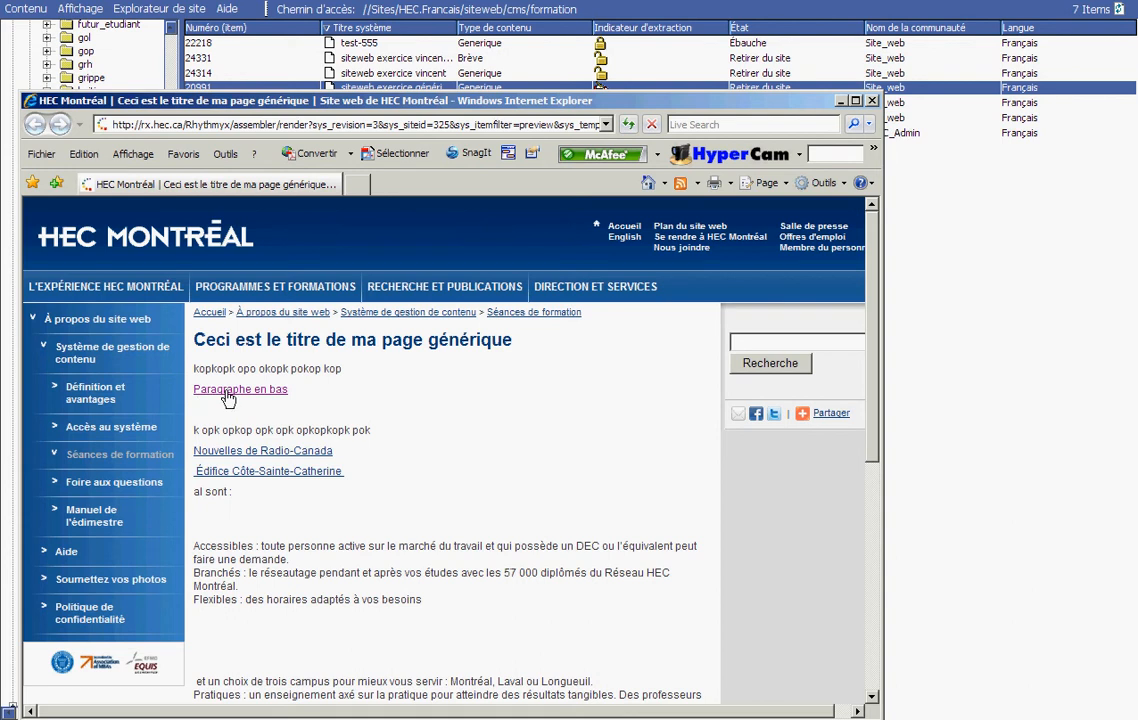
pyautogui.click(228, 393)
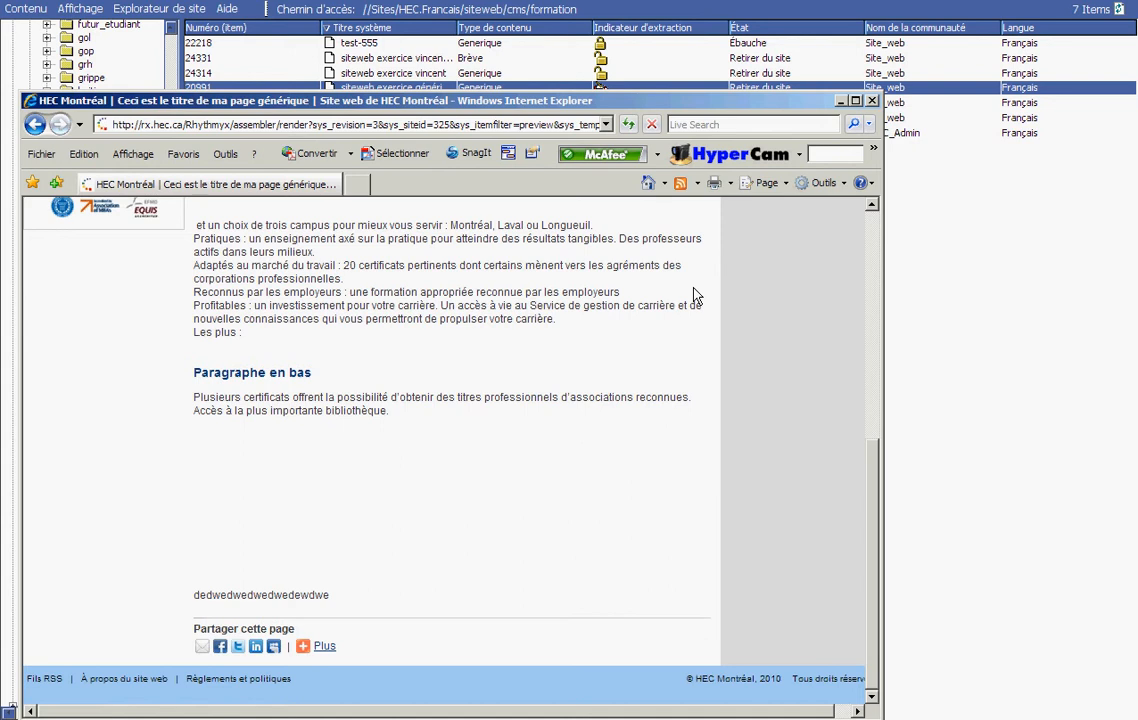
pyautogui.click(871, 102)
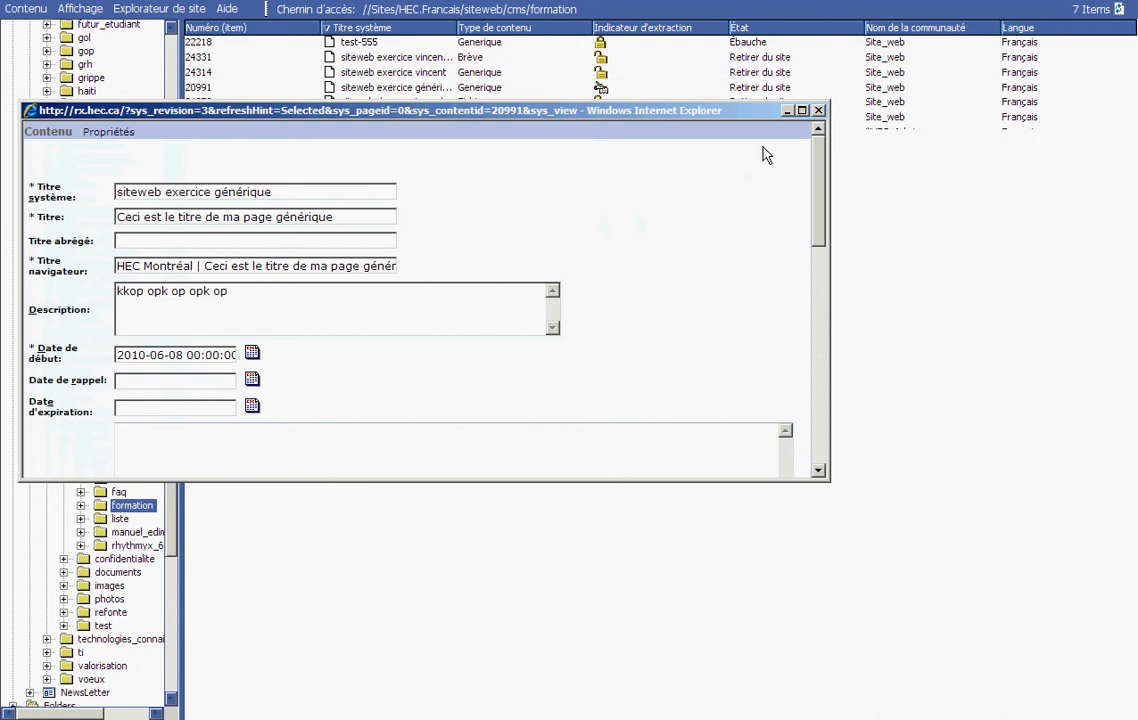
# Step: Break the first line of the page's body text after "kopkopk" and leave an empty line there
pyautogui.moveTo(829, 101); pyautogui.dragTo(1110, 119)
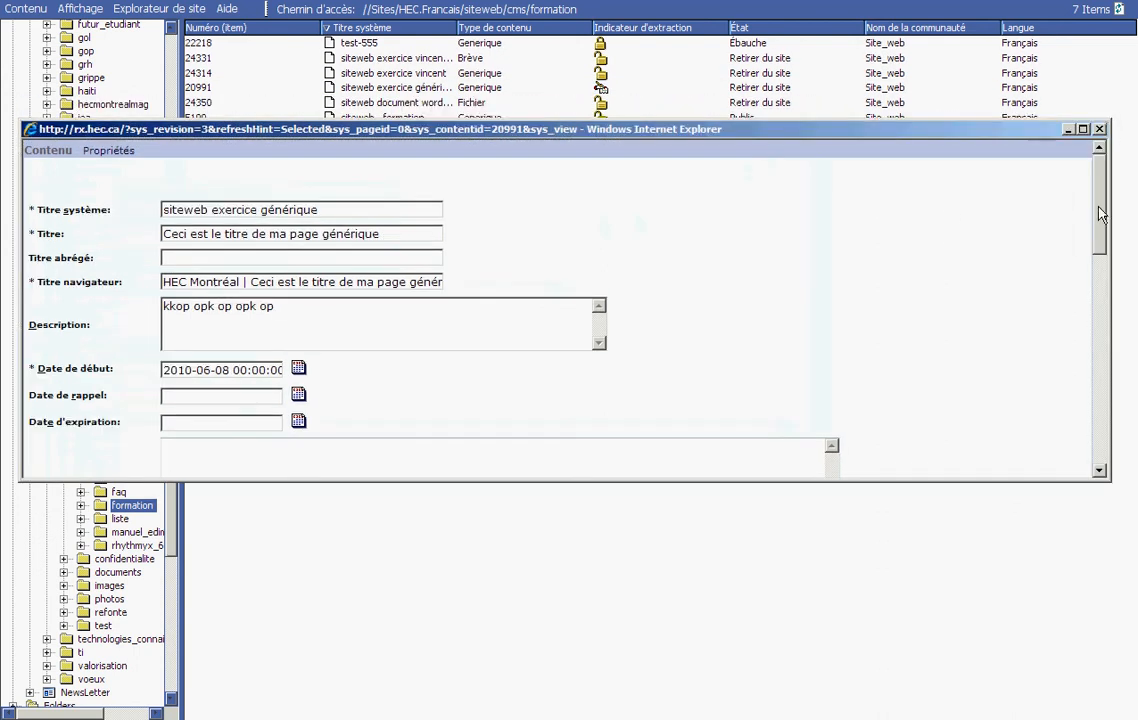
pyautogui.moveTo(1100, 213); pyautogui.dragTo(952, 355)
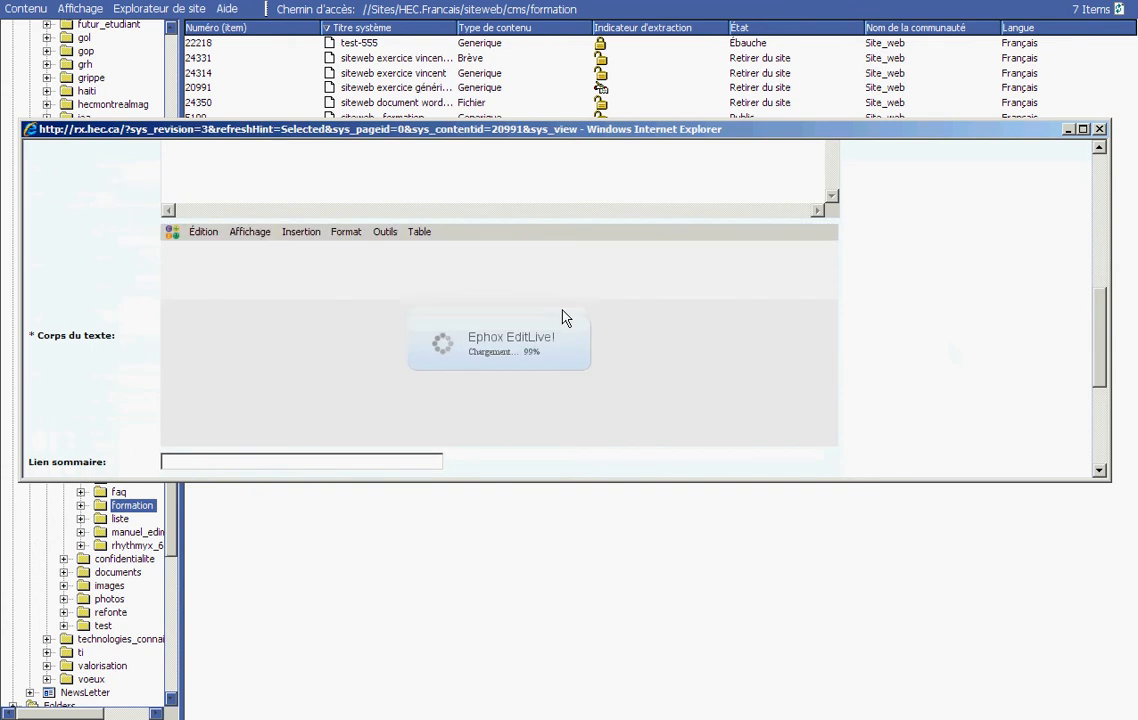
pyautogui.click(223, 334)
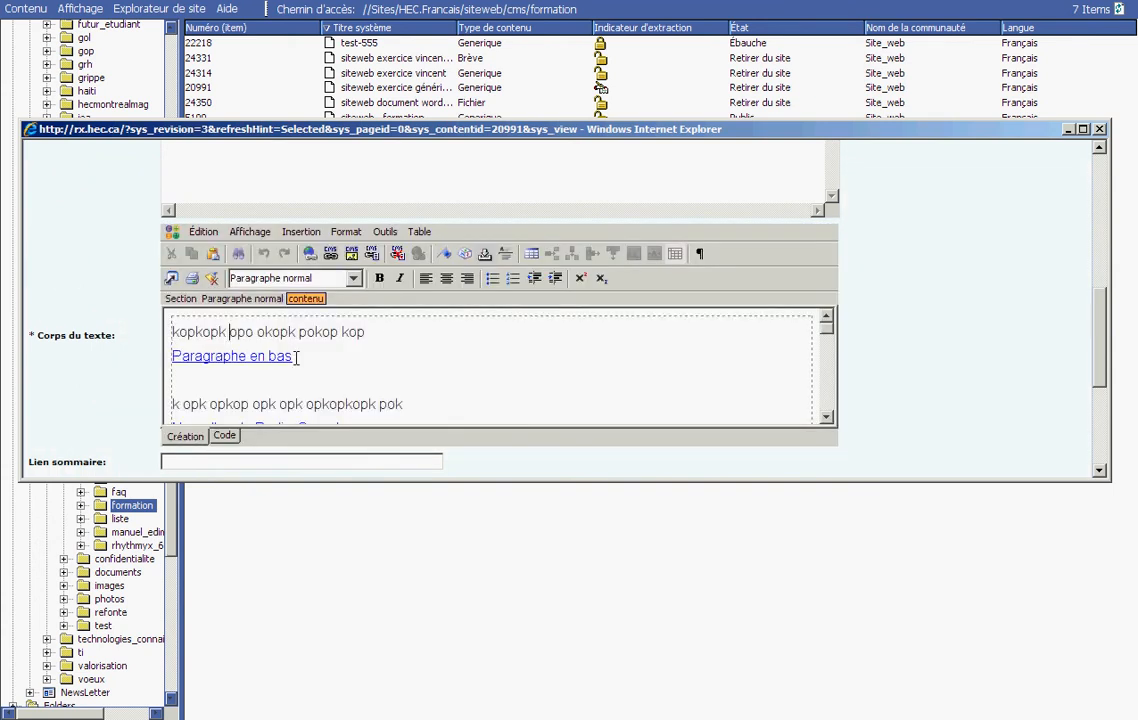
pyautogui.press('Return')
pyautogui.press('Return')
pyautogui.click(295, 358)
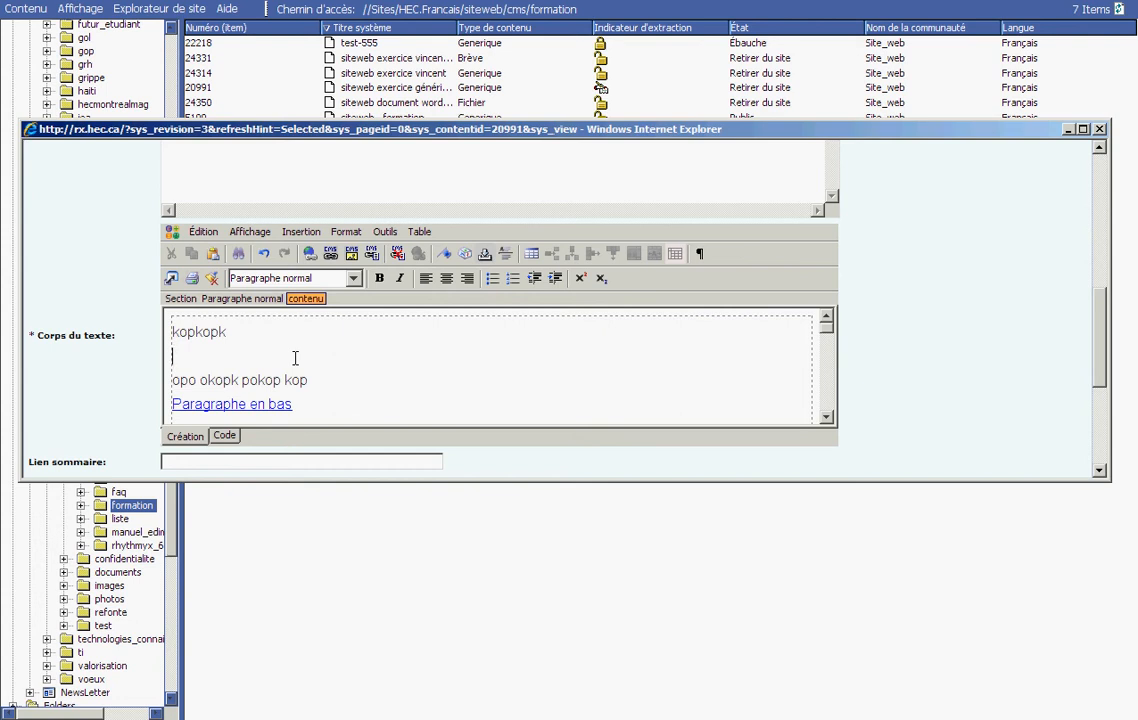
# Step: Enter "Édifice de Côte-Sainte-Catherine" on the empty line of the body text
pyautogui.write('Édifice d')
pyautogui.write("e l'")
pyautogui.press('BackSpace')
pyautogui.press('BackSpace')
pyautogui.press('BackSpace')
pyautogui.write('Côte-')
pyautogui.press('BackSpace')
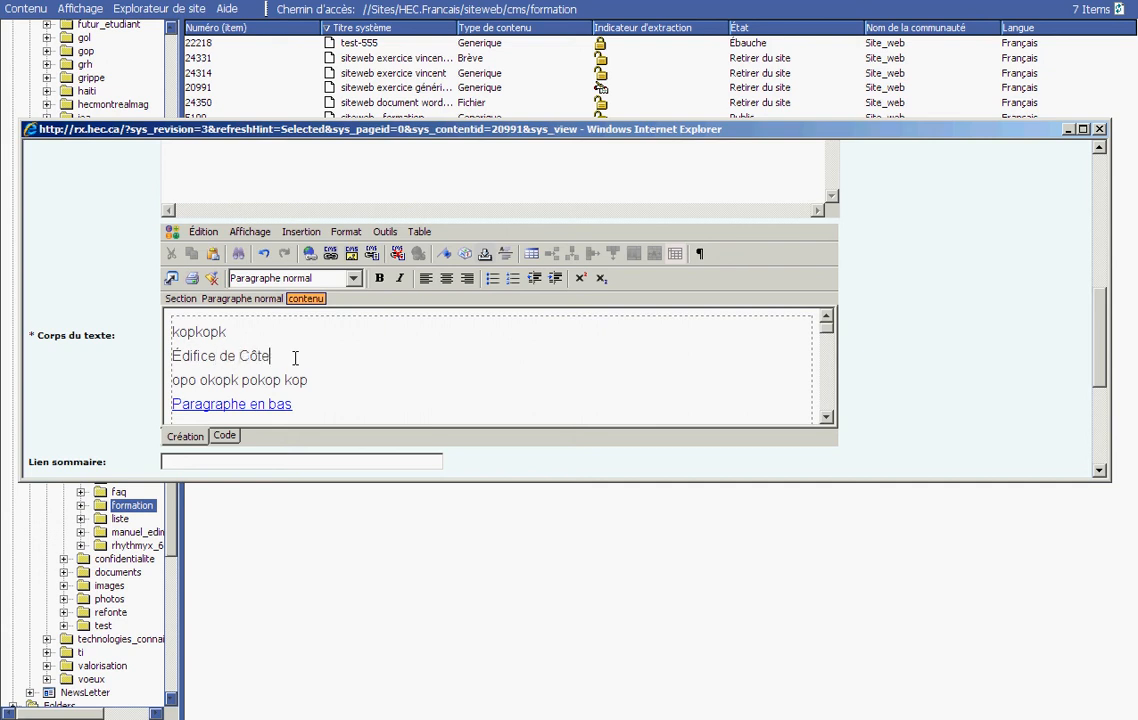
pyautogui.write('-Sainte-Catherine')
# Step: Turn "Édifice de Côte-Sainte-Catherine" into a Rhythmyx link to content number 4104, using the P - Accueil Section template
pyautogui.tripleClick(295, 358)
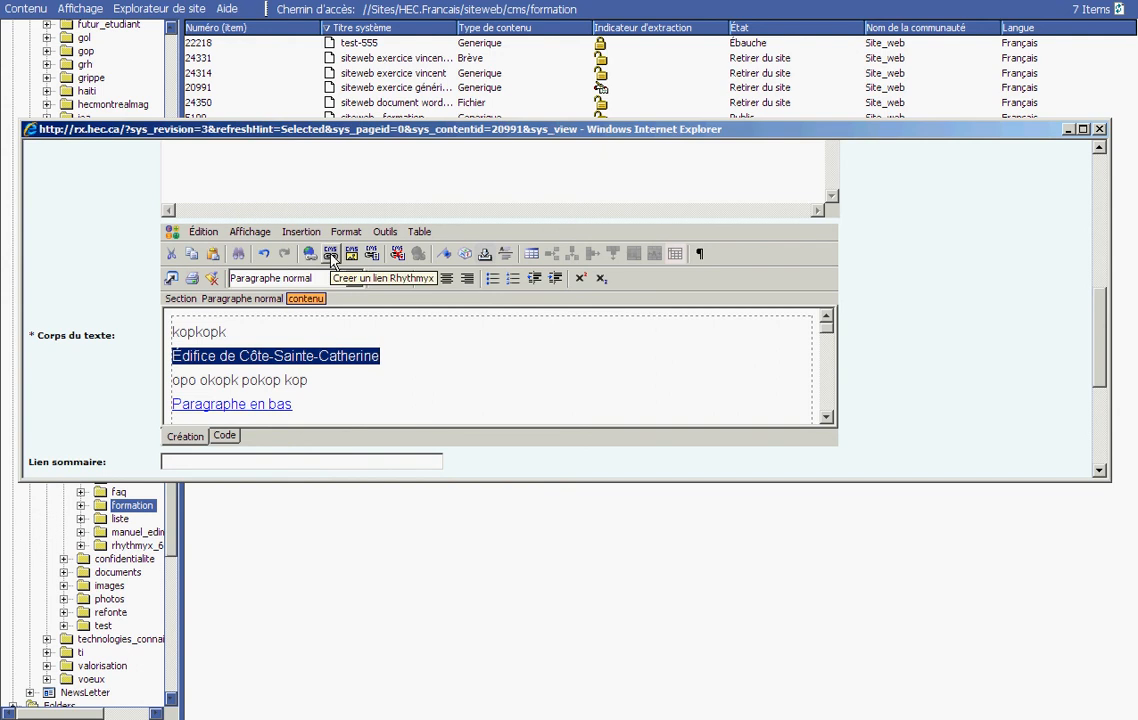
pyautogui.click(330, 256)
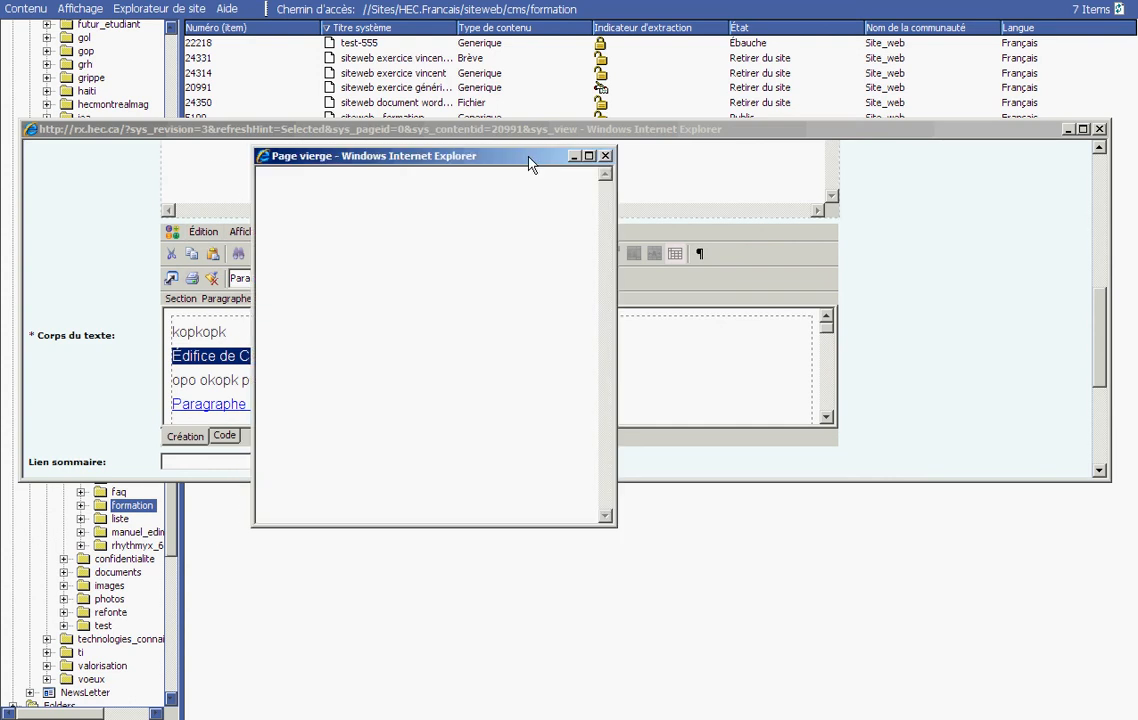
pyautogui.click(511, 310)
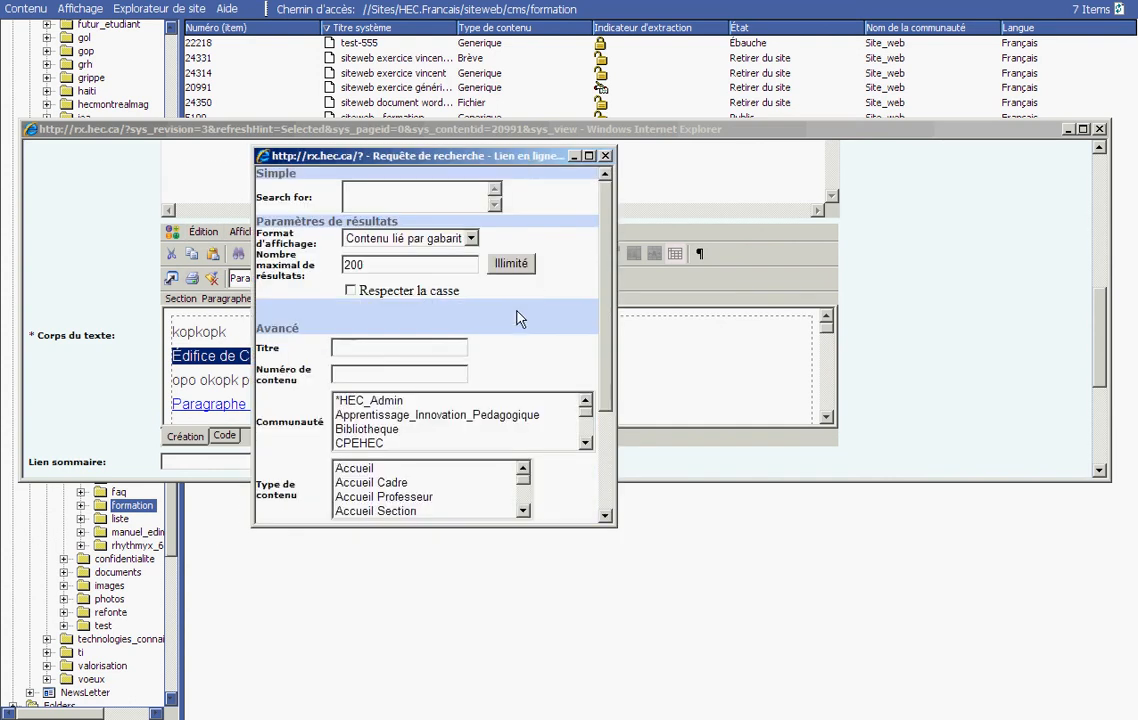
pyautogui.click(353, 379)
pyautogui.write('4104')
pyautogui.press('Return')
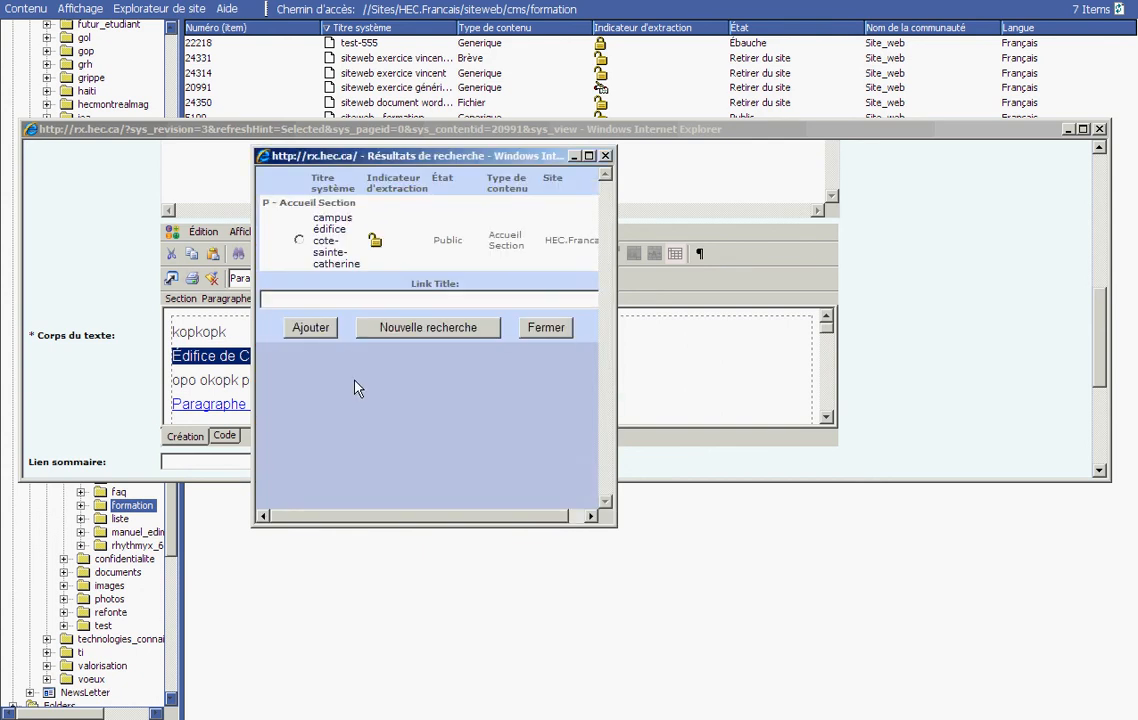
pyautogui.click(308, 328)
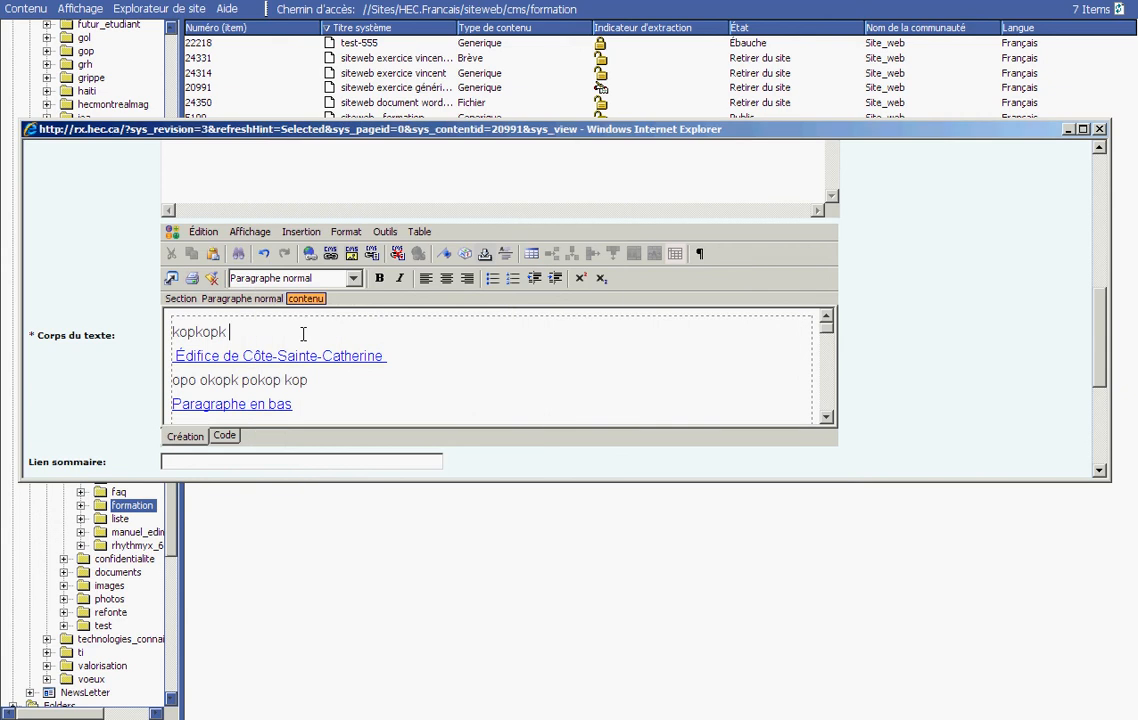
# Step: Remove the extra spaces before and after the "Édifice de Côte-Sainte-Catherine" link text
pyautogui.press('Right')
pyautogui.press('Right')
pyautogui.press('BackSpace')
pyautogui.press('End')
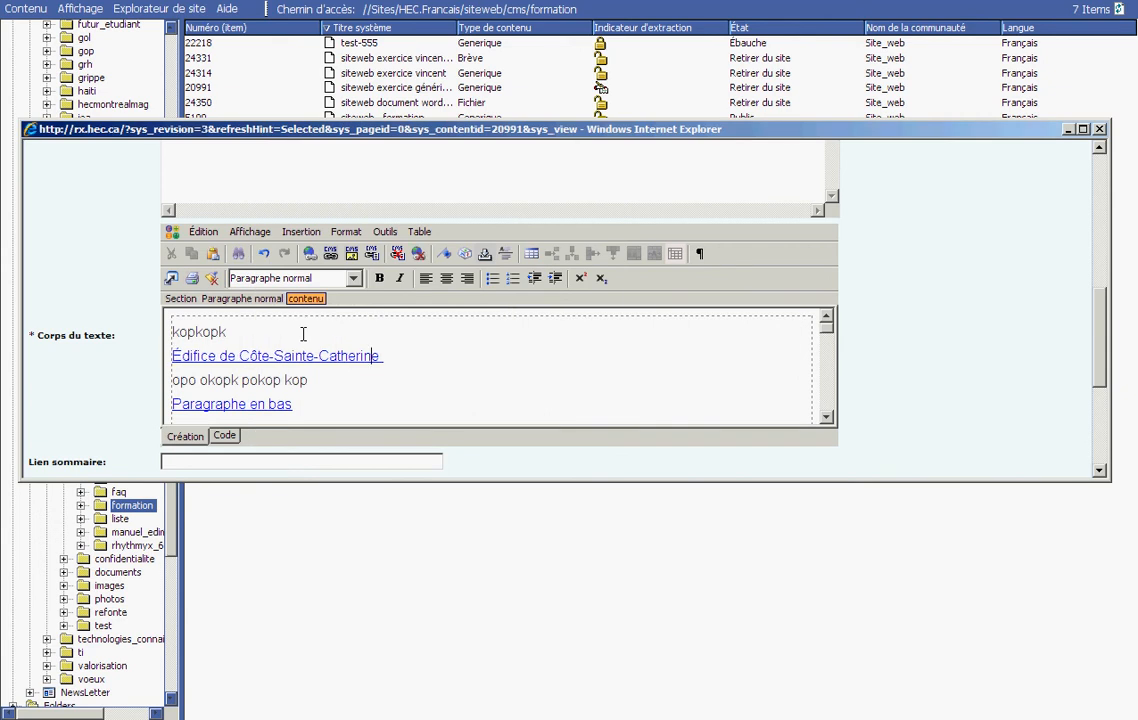
pyautogui.press('BackSpace')
pyautogui.press('BackSpace')
pyautogui.write('e')
# Step: Append the anchor "#paragraphe" to the end of the link address of "Édifice de Côte-Sainte-Catherine" in the body text
pyautogui.press('Left')
pyautogui.press('Left')
pyautogui.press('Left')
pyautogui.press('Left')
pyautogui.press('Left')
pyautogui.press('Left')
pyautogui.click(303, 356)
pyautogui.click(310, 255)
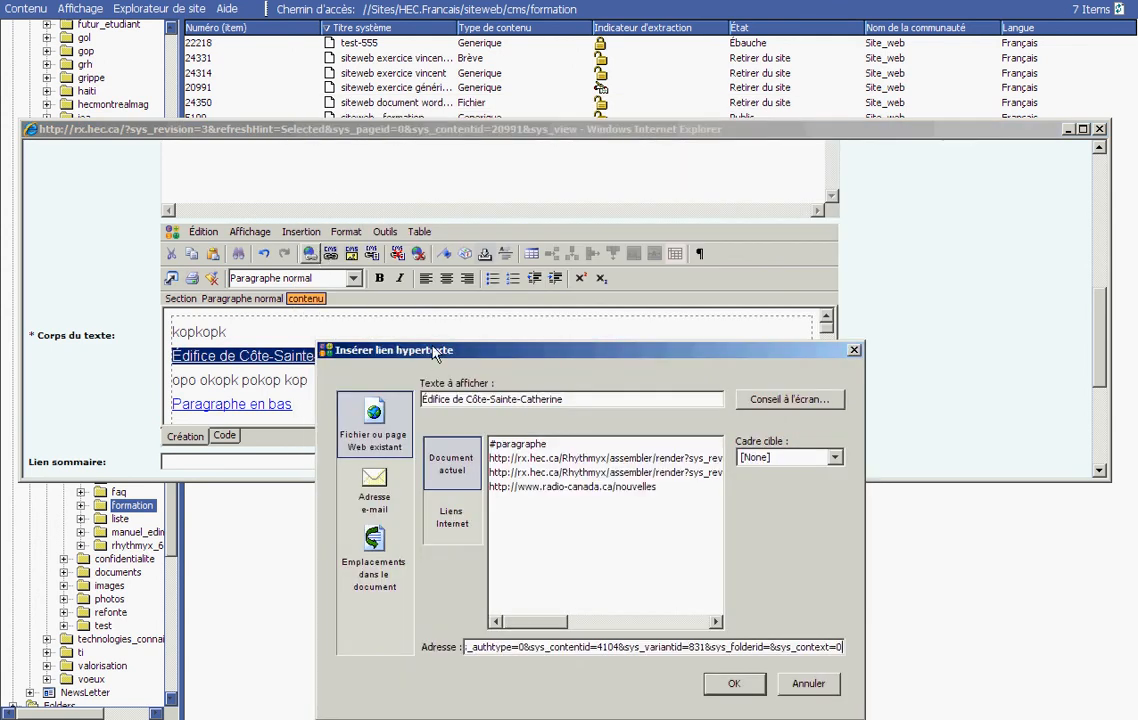
pyautogui.moveTo(434, 350); pyautogui.dragTo(355, 146)
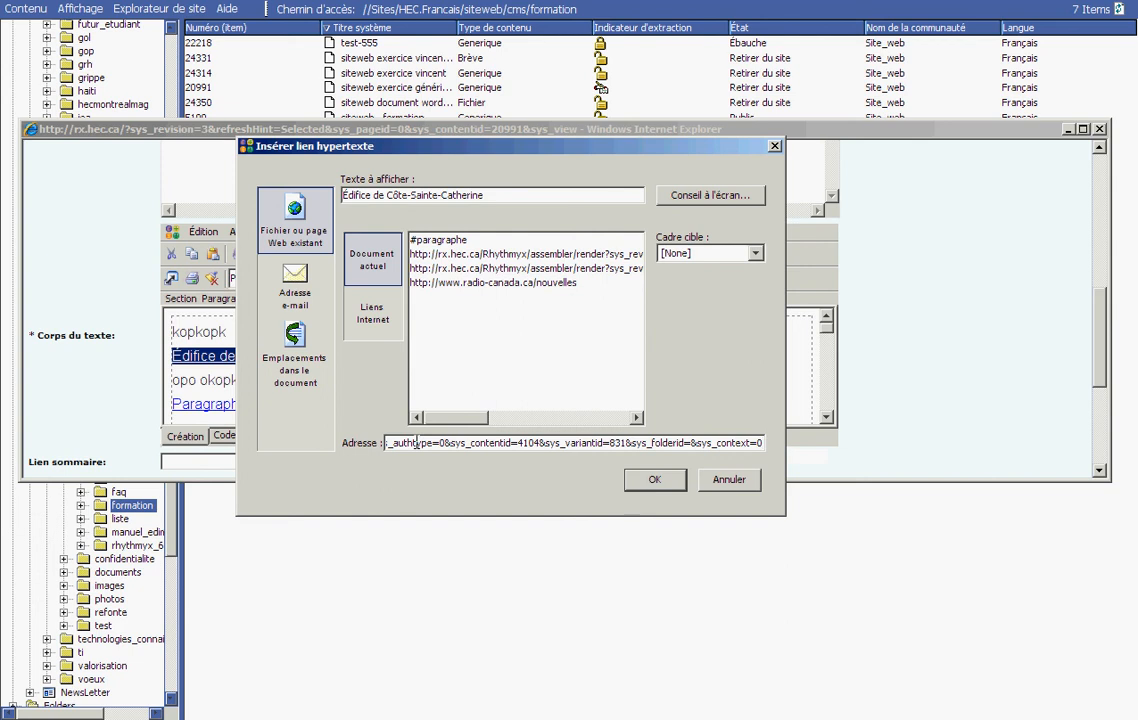
pyautogui.write('#')
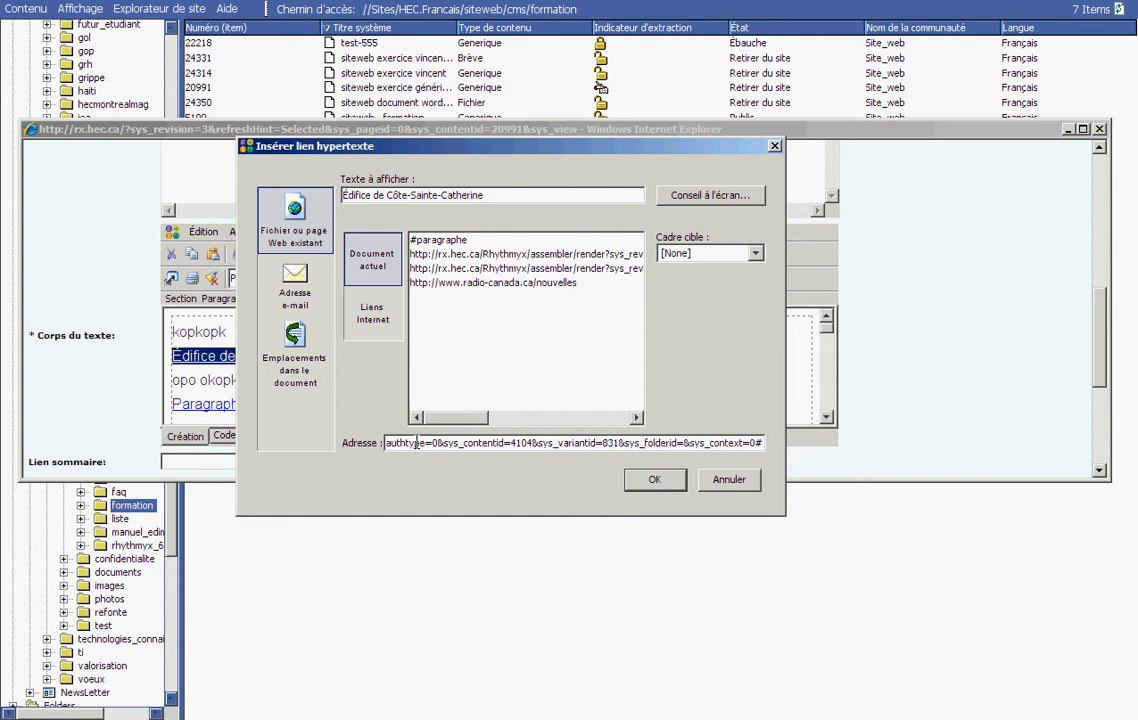
pyautogui.write('p')
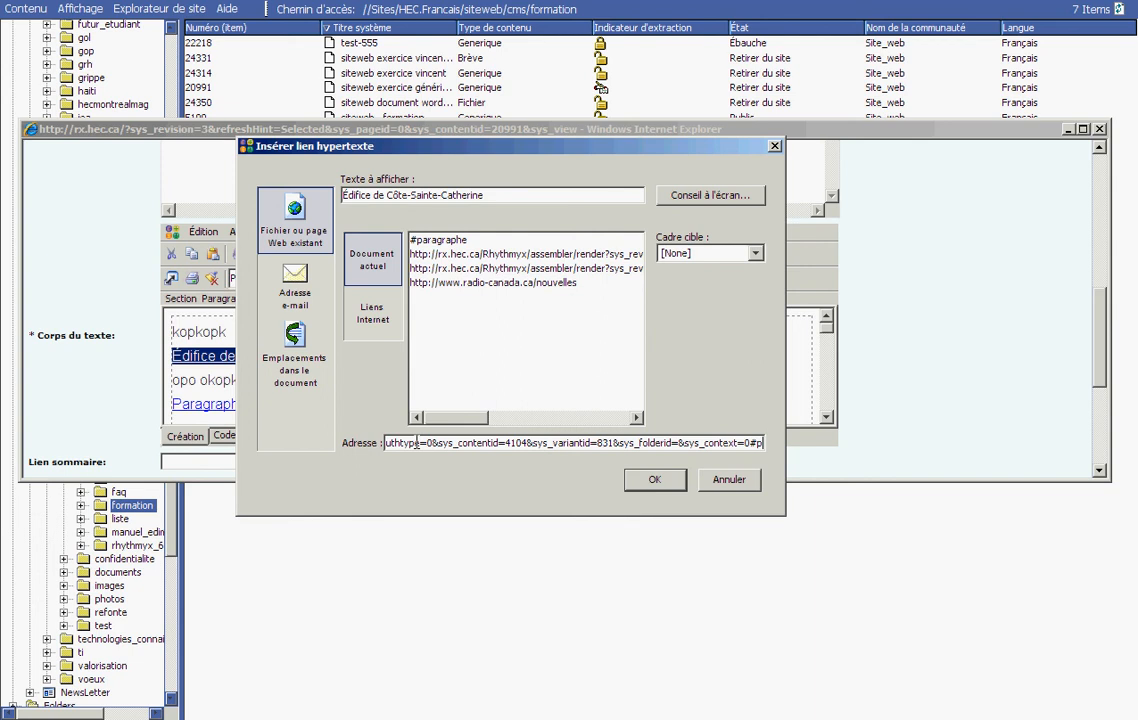
pyautogui.write('aragraphe')
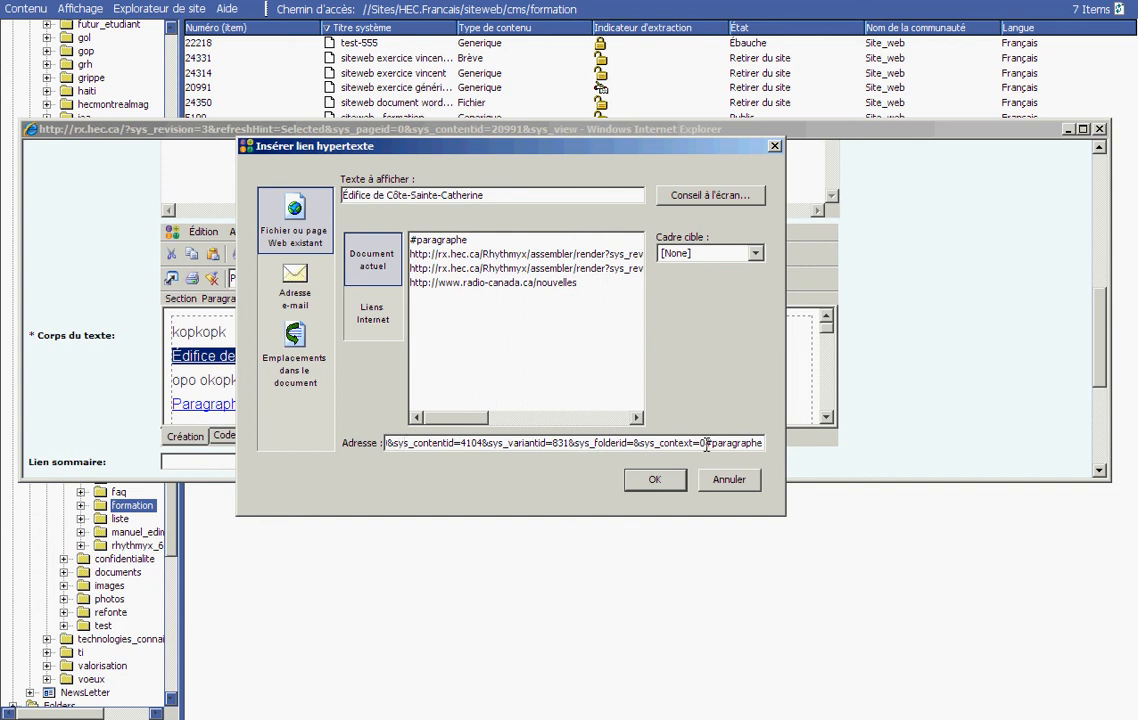
pyautogui.click(654, 482)
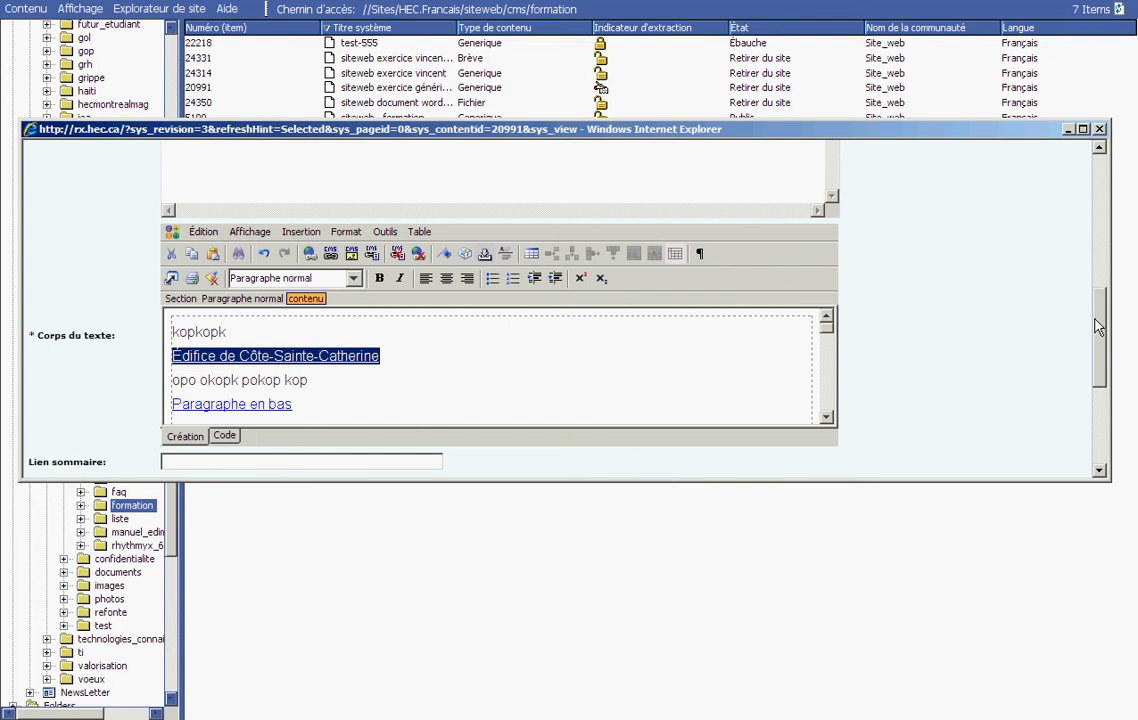
# Step: Update the generic page to save the edited link, and return to its body text
pyautogui.moveTo(1097, 327); pyautogui.dragTo(1092, 432)
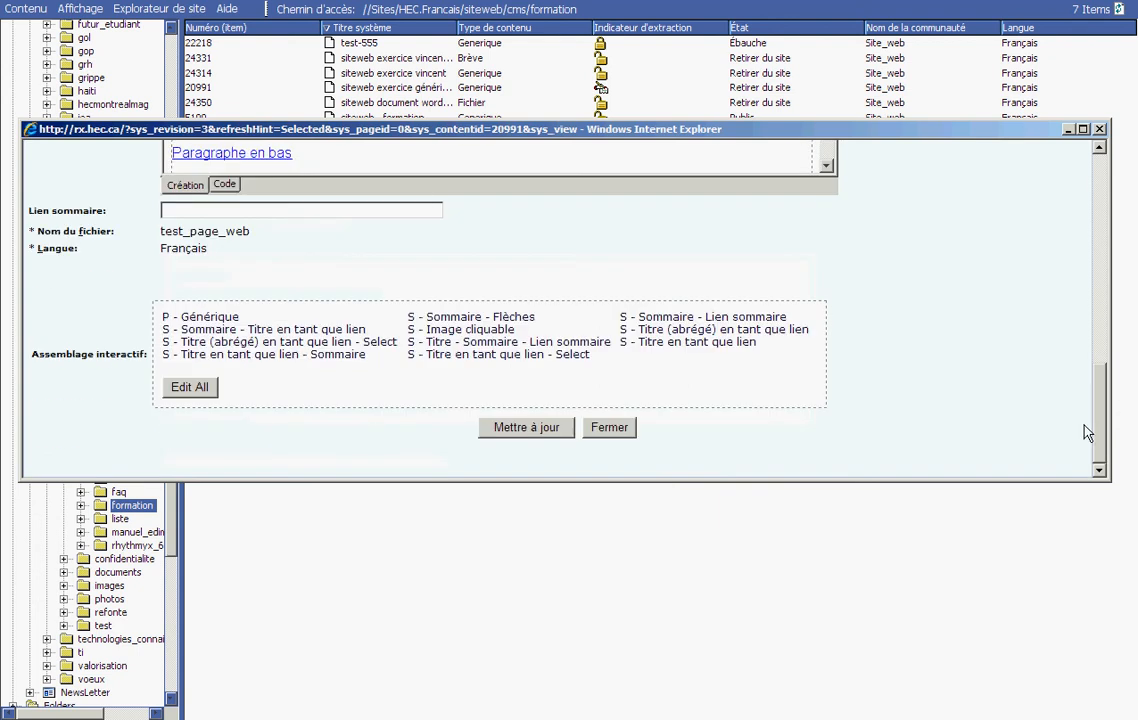
pyautogui.click(527, 427)
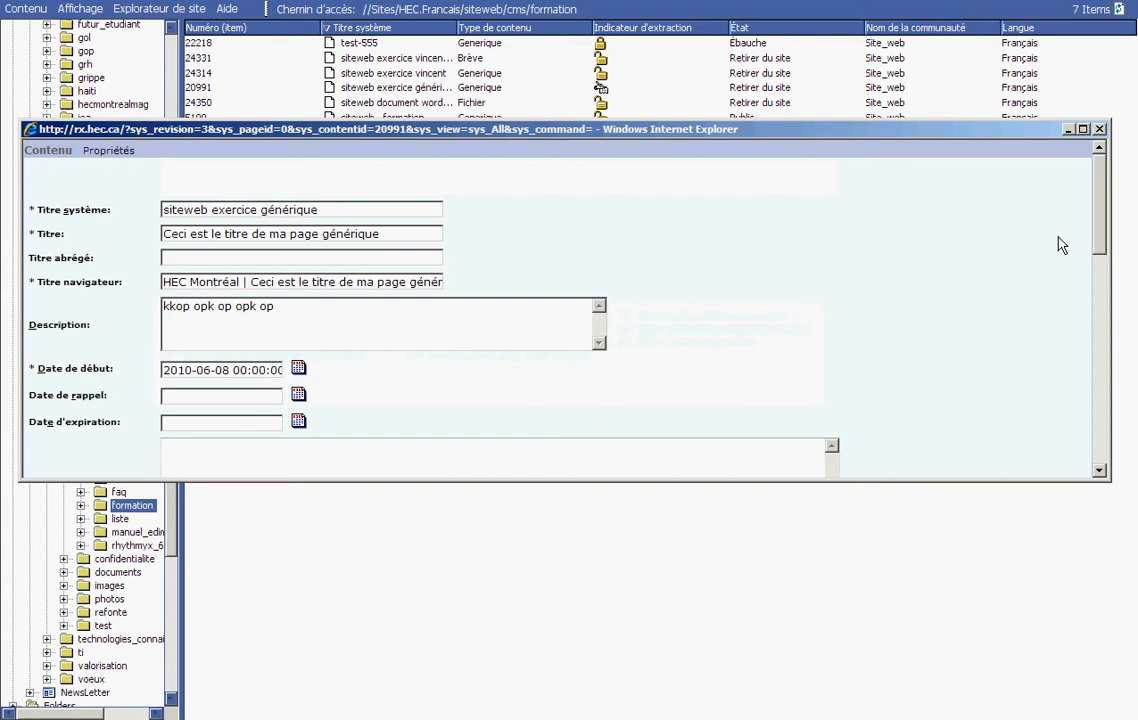
pyautogui.moveTo(1100, 220); pyautogui.dragTo(1100, 352)
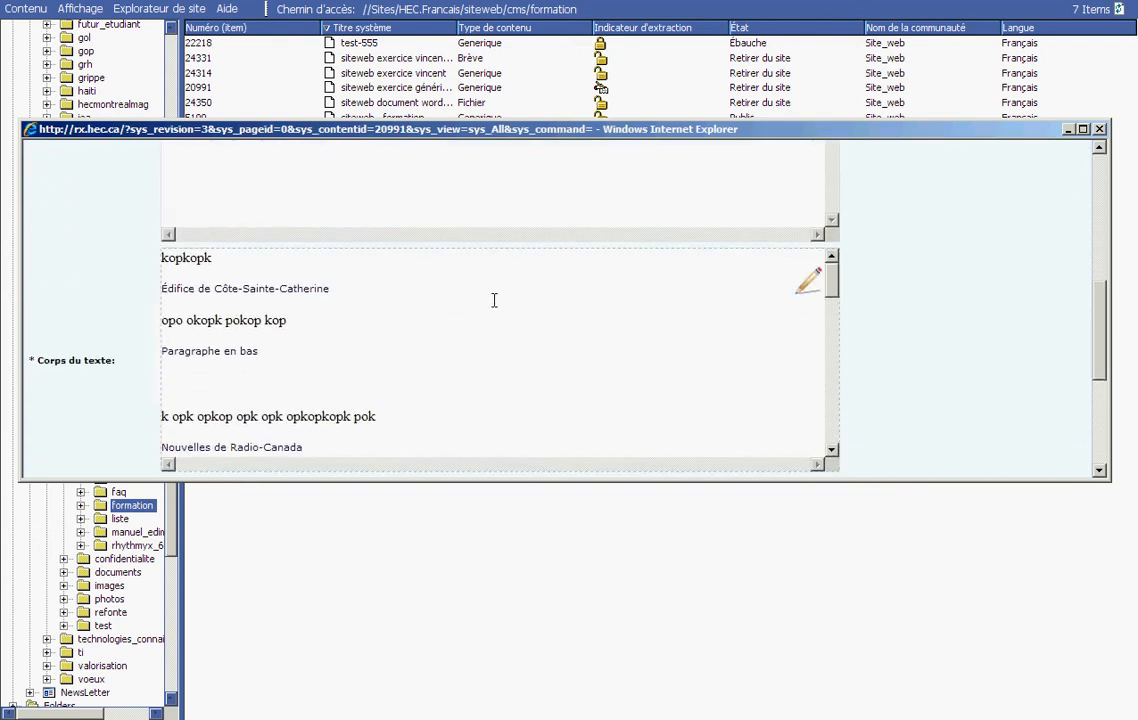